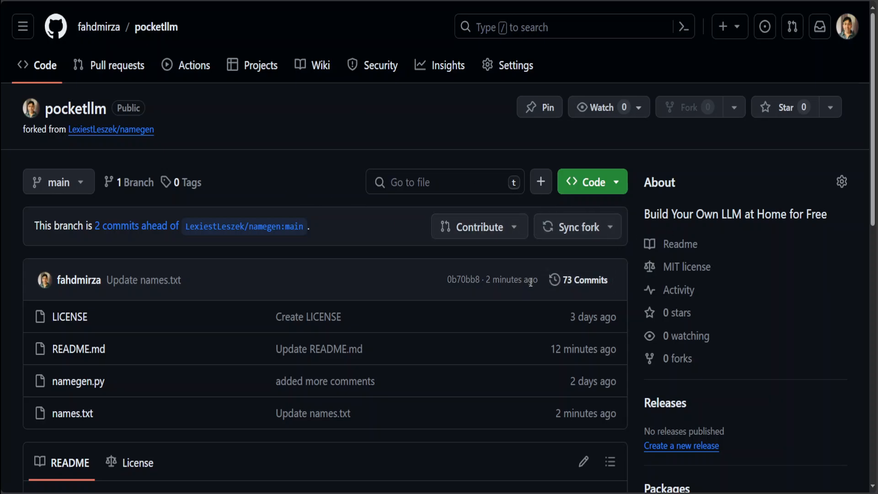
Step: Copy the pocketllm repository's HTTPS clone URL from the Code menu
left_click(618, 187)
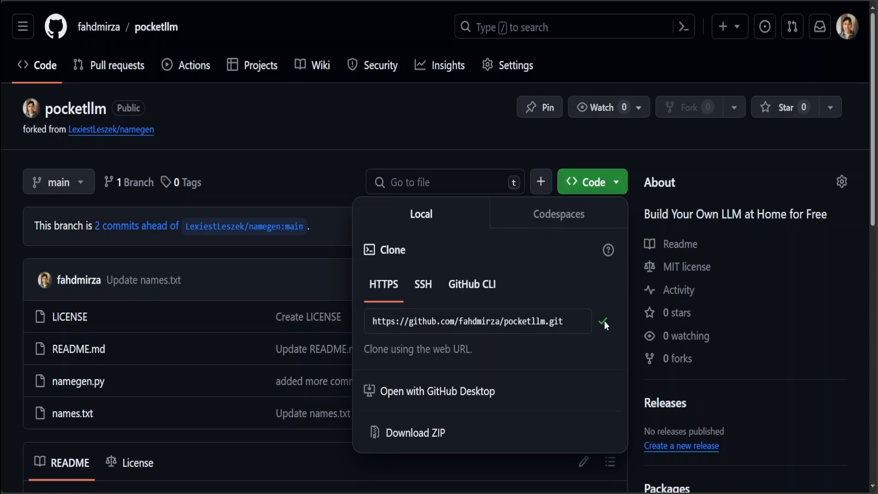
left_click(606, 322)
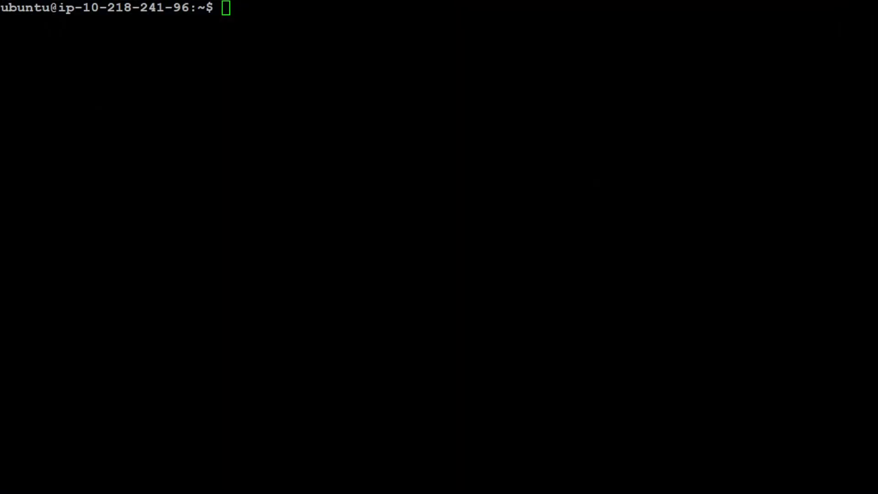
Step: Check the OS release with cat /etc/*release and clear the screen
left_click(307, 143)
type("cat /etc")
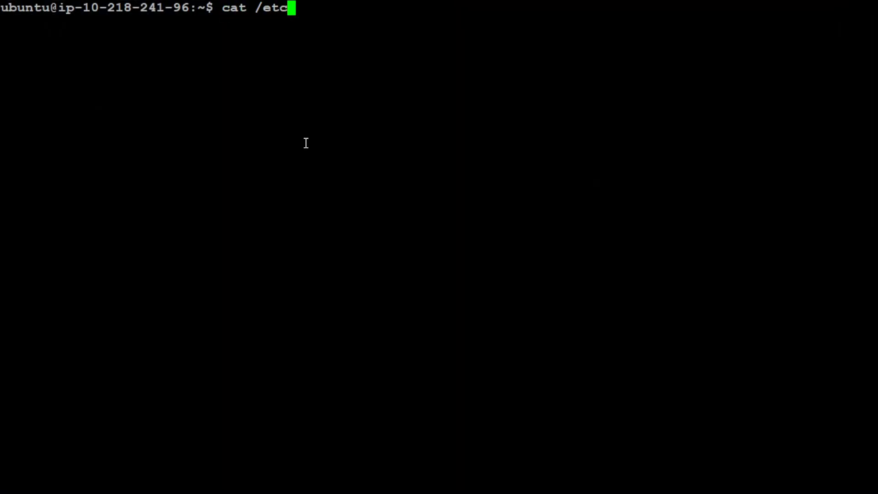
type("/*release")
key("Return")
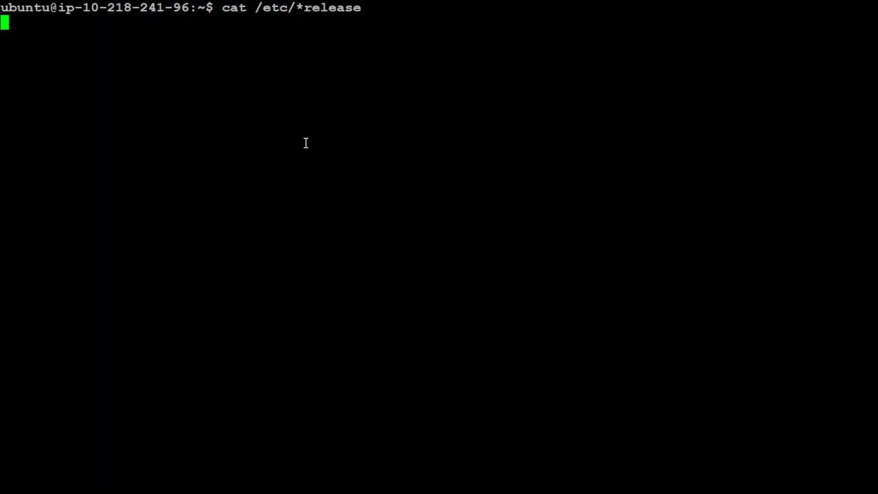
type("c")
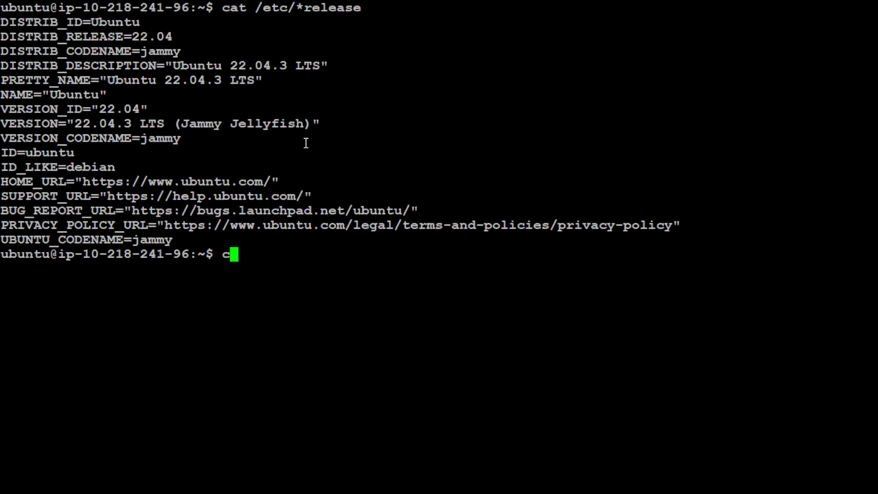
type("lear")
key("Return")
type("git clone")
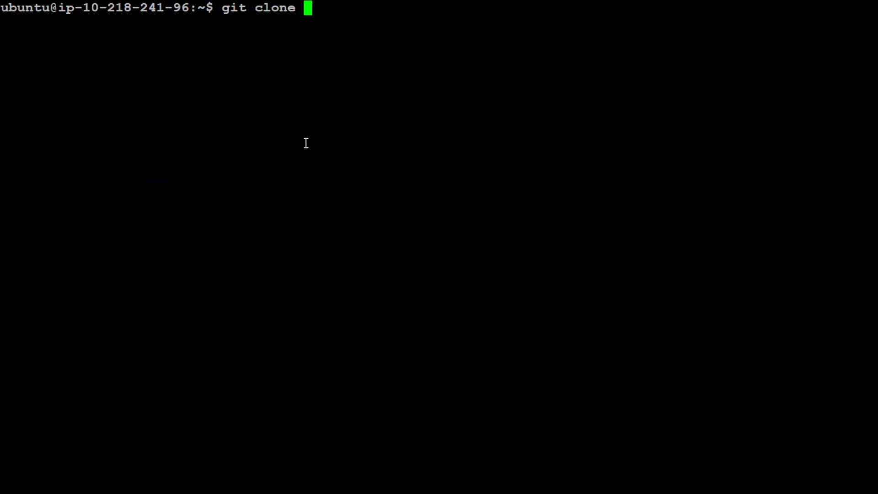
Step: Clone pocketllm from the pasted URL, cd into its folder and clear the screen
key("ctrl+shift+v")
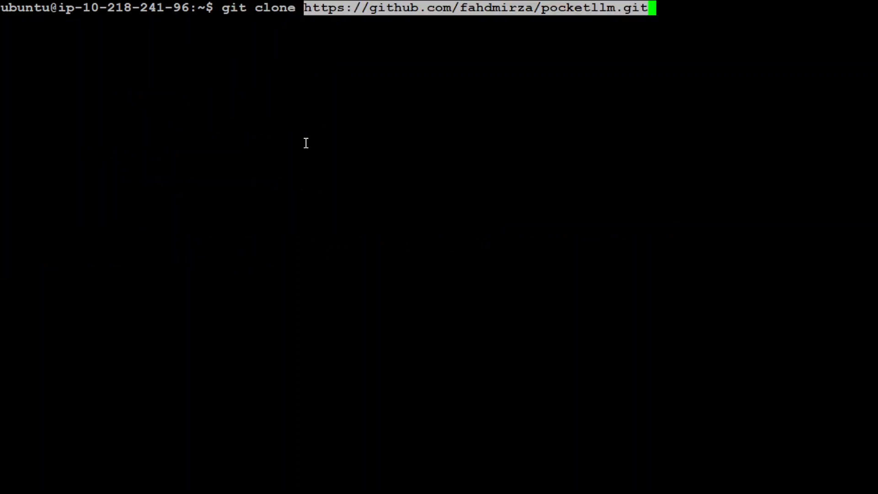
key("Return")
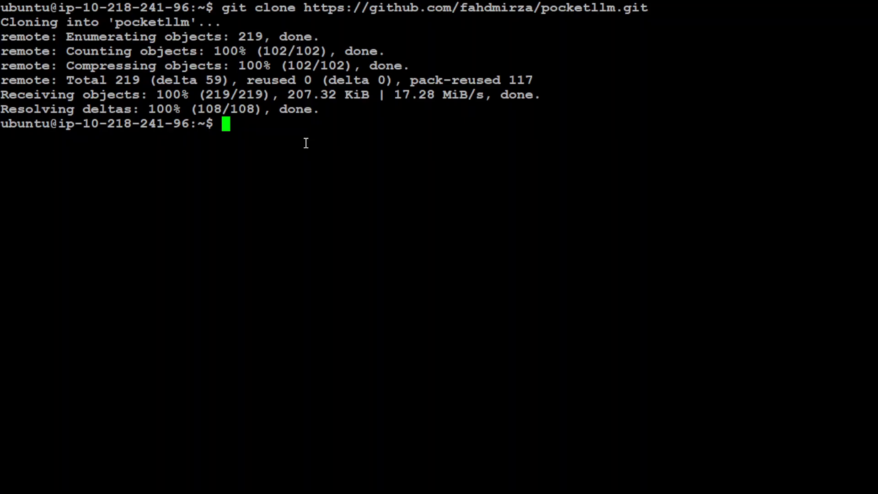
type("cd pock")
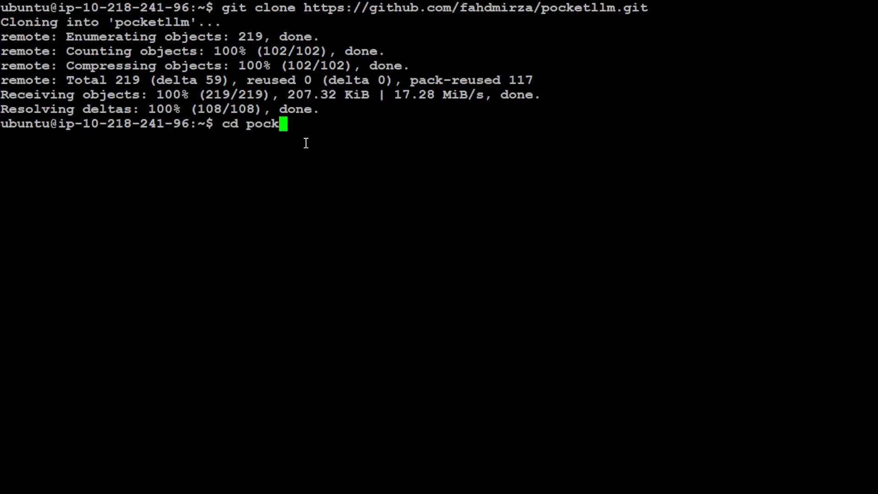
key("Tab")
key("Return")
type("clear")
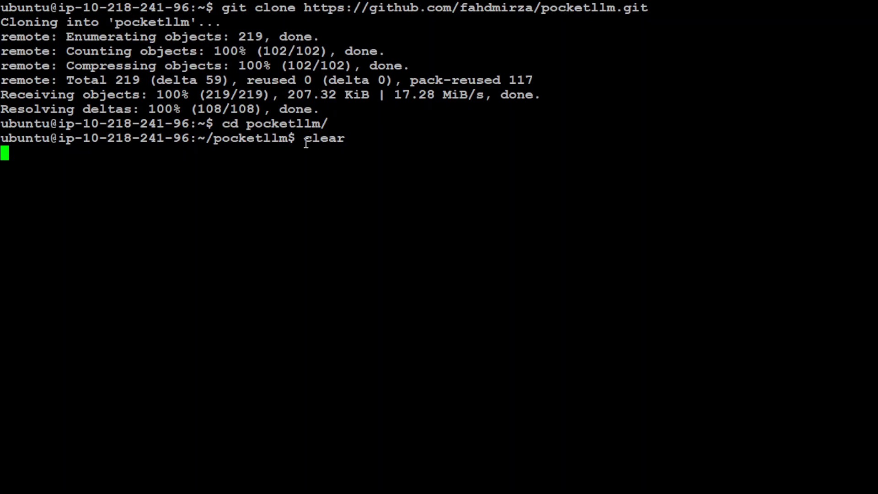
key("Return")
type("ls -ltr")
key("Return")
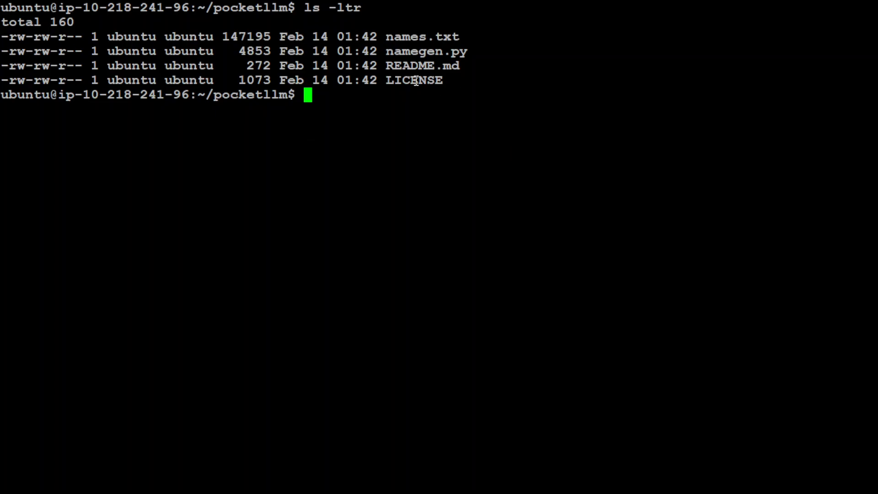
left_click_drag(386, 36, 459, 36)
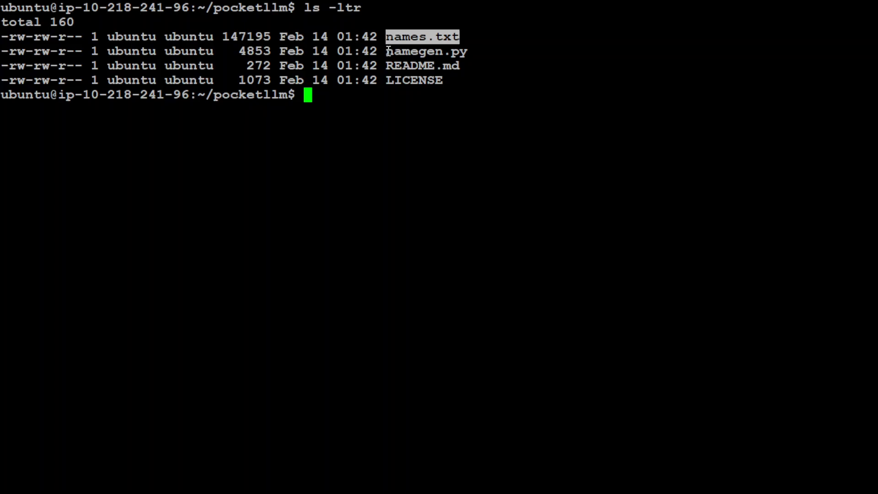
left_click_drag(386, 50, 467, 52)
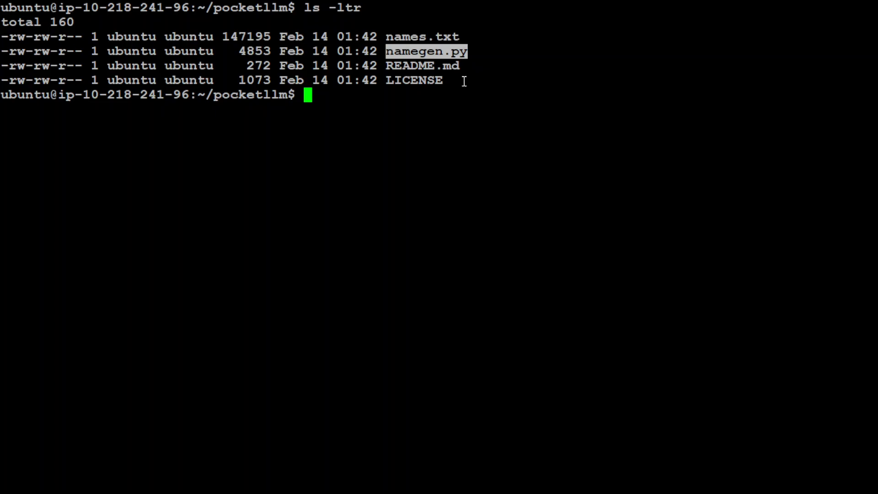
left_click(396, 42)
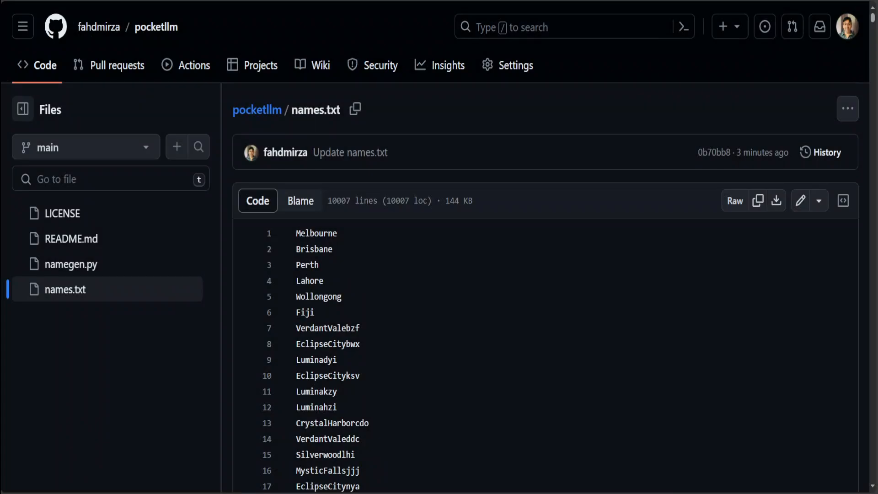
Step: Highlight the first 13 city names in names.txt, then clear the selection
left_click_drag(296, 233, 308, 323)
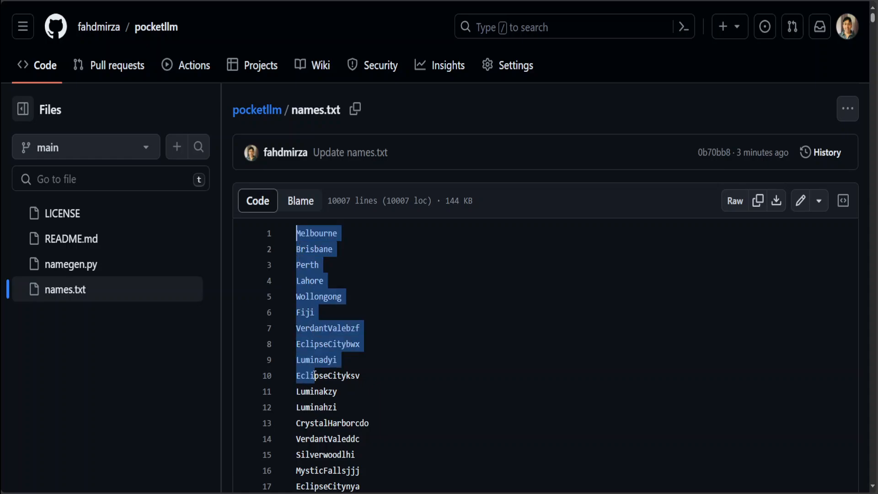
left_click_drag(307, 324, 318, 428)
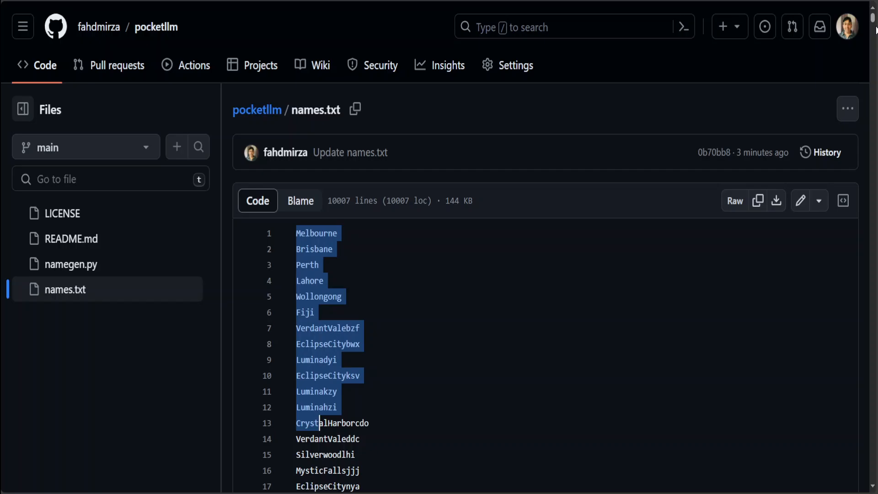
mouse_move(874, 19)
left_mouse_down()
mouse_move(873, 43)
mouse_move(873, 6)
left_mouse_up()
left_click(311, 328)
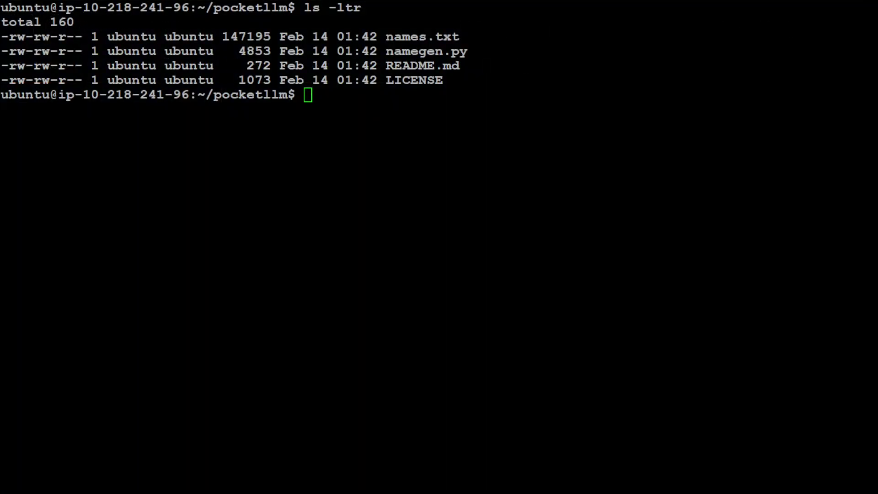
Step: Show the installed torch package details with pip show torch, then clear the screen
left_click(444, 235)
type("python")
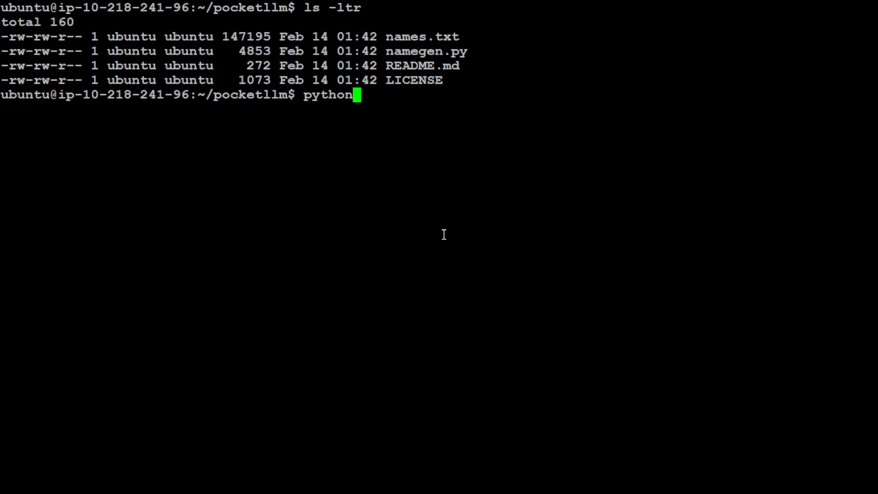
type("3 namegen.py")
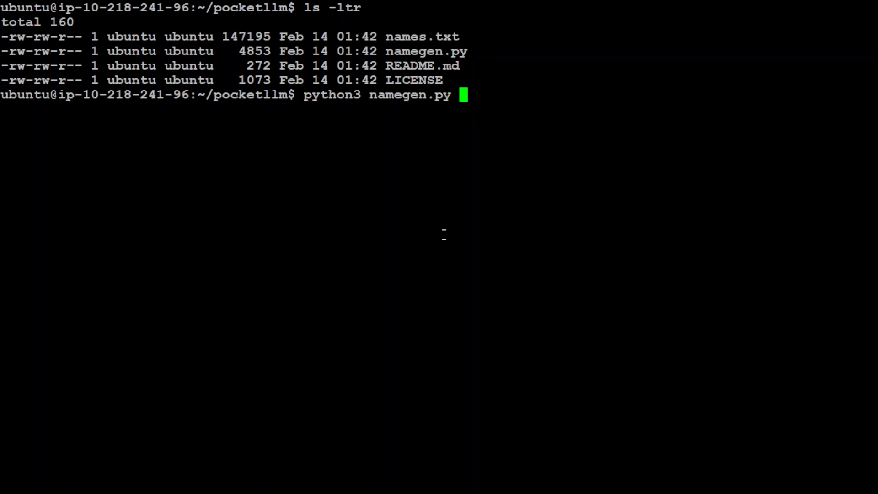
key("BackSpace")
key("BackSpace")
key("BackSpace")
key("BackSpace")
key("BackSpace")
key("BackSpace")
key("BackSpace")
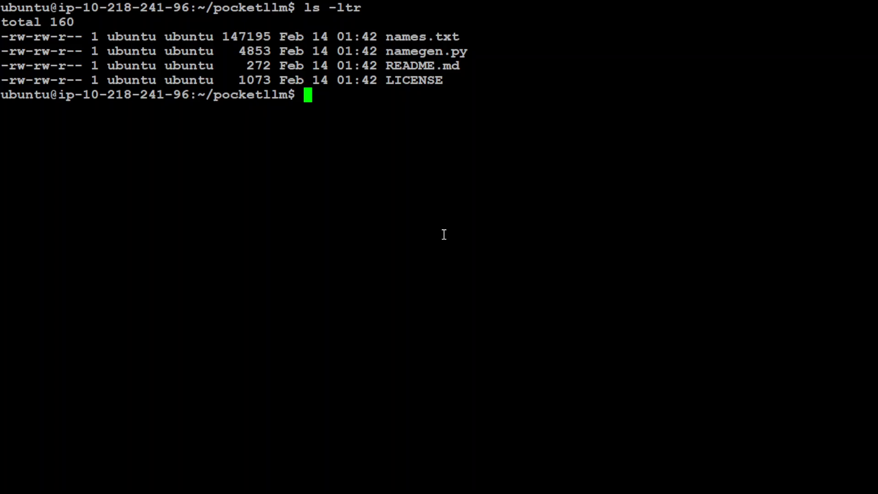
type("pip ")
type("sow")
key("BackSpace")
key("BackSpace")
key("BackSpace")
type("h")
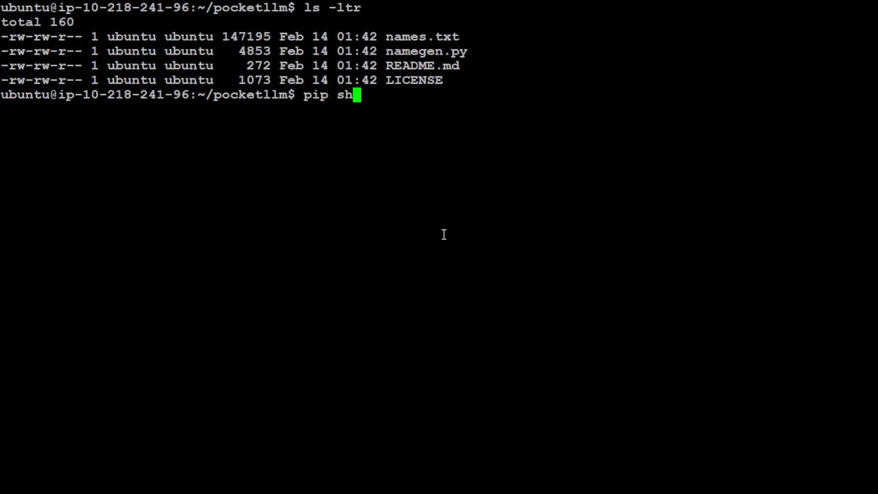
type("ow torch")
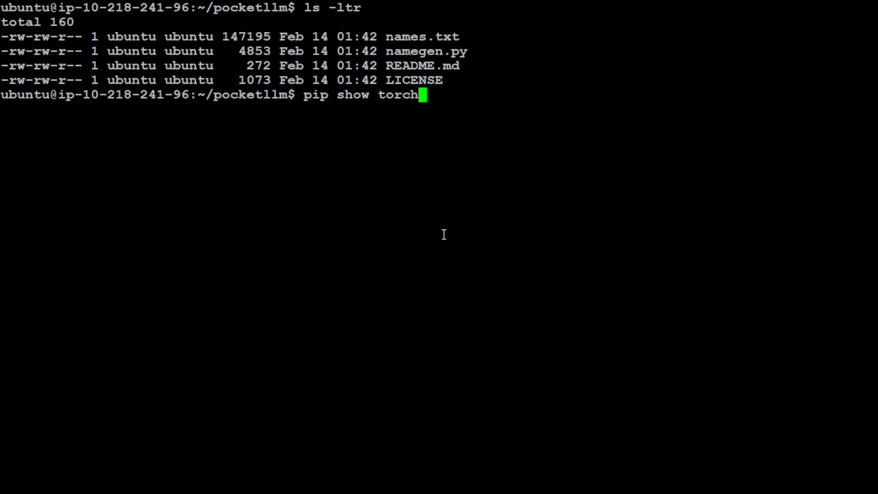
key("Return")
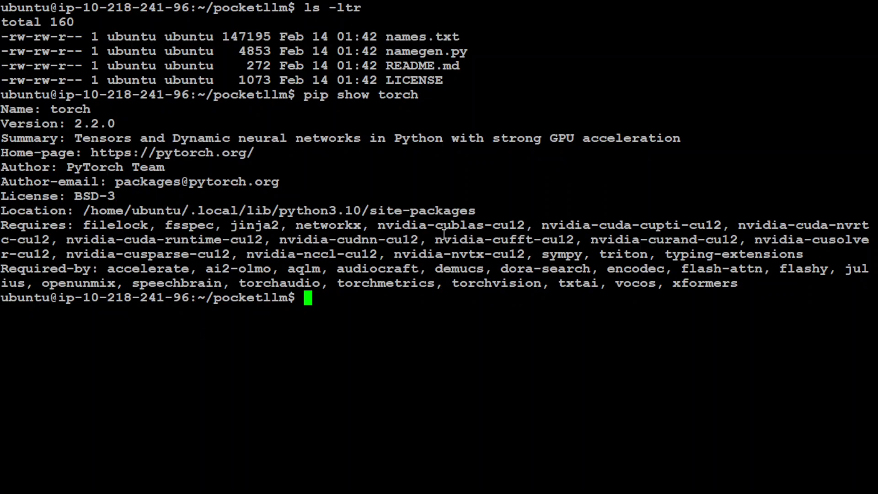
type("pip ")
type("install torch")
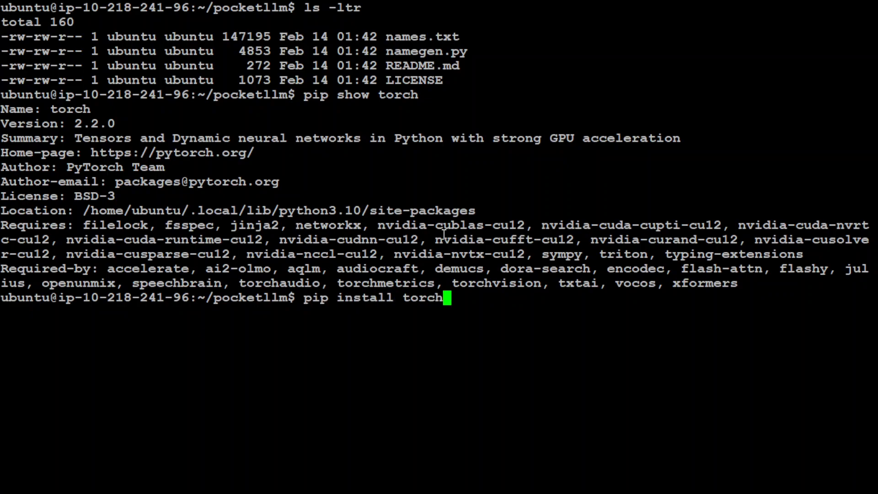
key("BackSpace")
key("BackSpace")
key("BackSpace")
key("BackSpace")
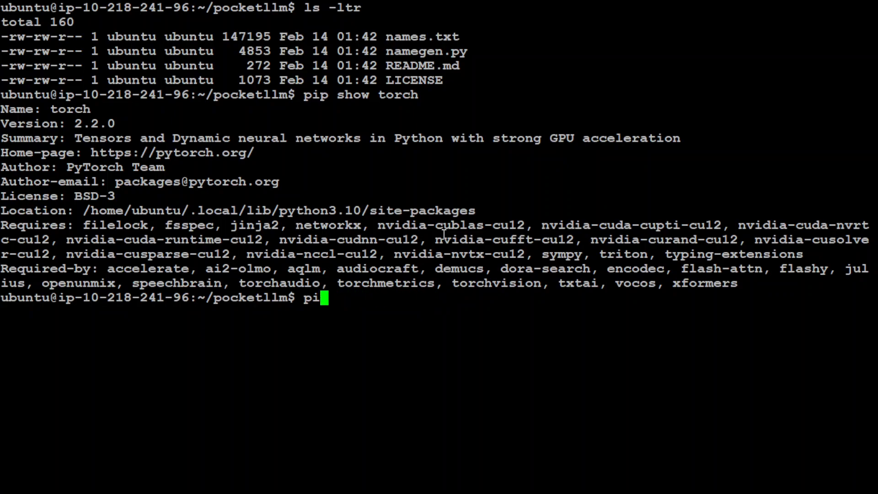
key("BackSpace")
key("BackSpace")
key("BackSpace")
type("clear")
key("Return")
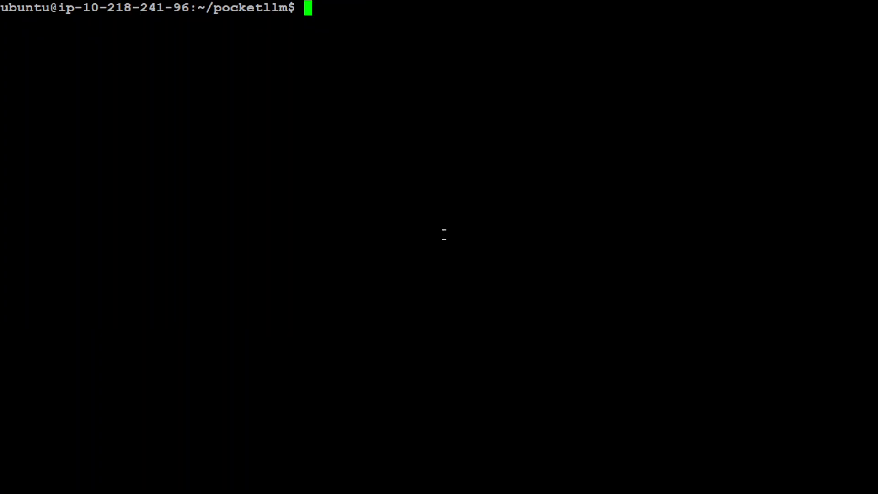
type("python namegen.py")
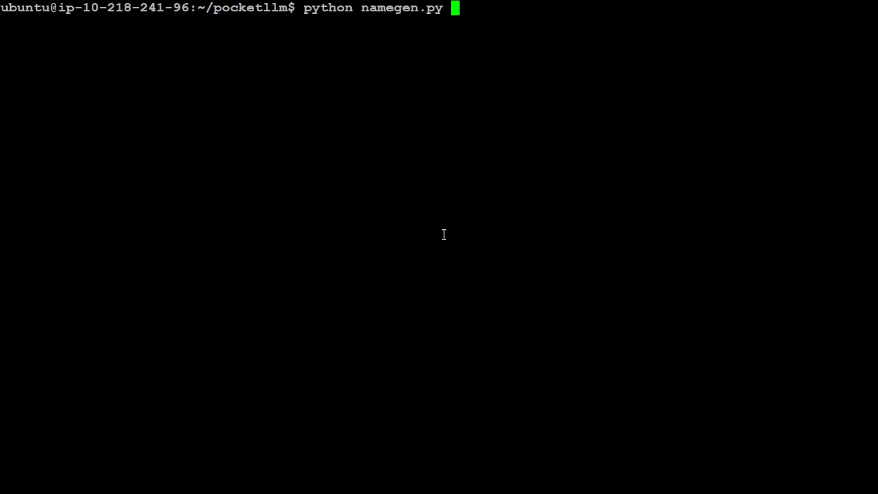
Step: Run namegen.py with plain python (not found), then rerun it with python3
key("Return")
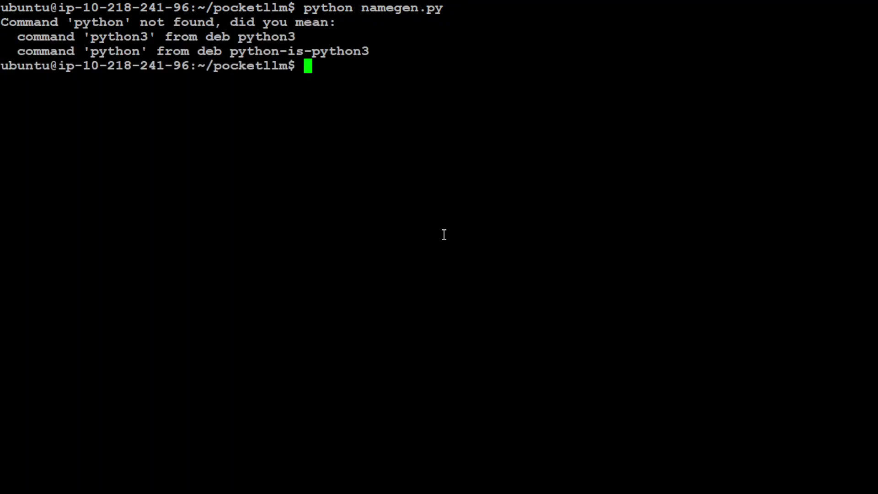
key("Up")
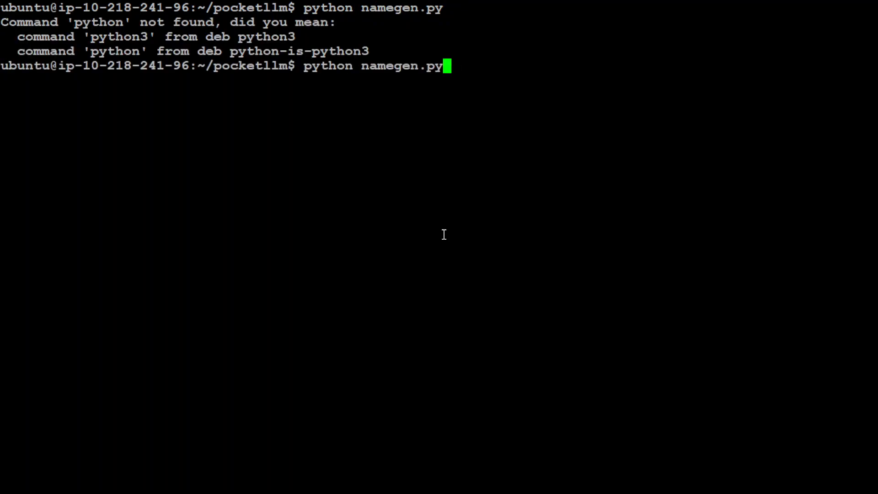
key("Left")
key("Left")
key("Left")
key("Left")
key("Left")
key("Left")
key("Left")
key("Left")
key("Left")
key("Left")
type("3")
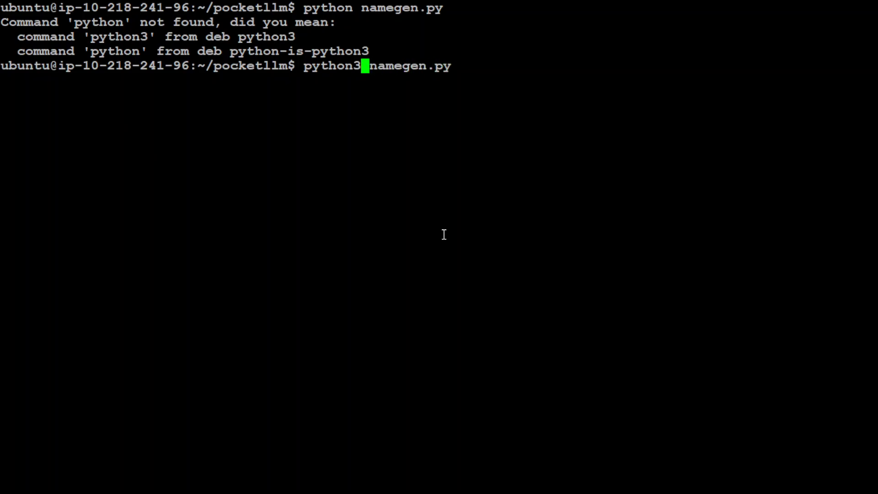
key("Return")
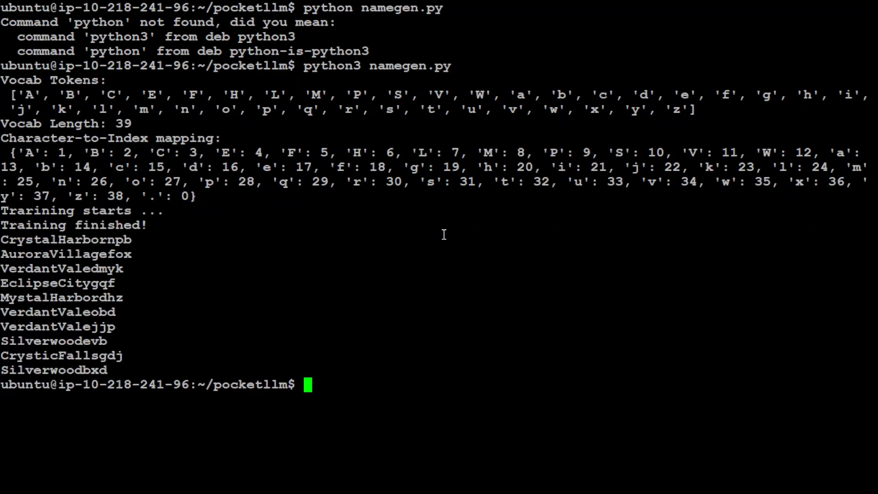
Step: Highlight the ten generated city names printed by namegen.py, then clear the highlight
mouse_move(3, 240)
left_mouse_down()
mouse_move(181, 351)
mouse_move(79, 363)
left_mouse_up()
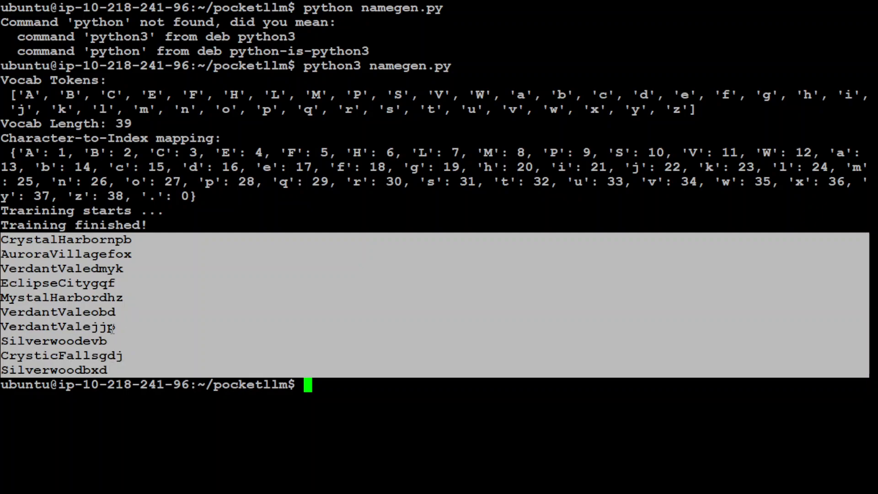
left_click(34, 292)
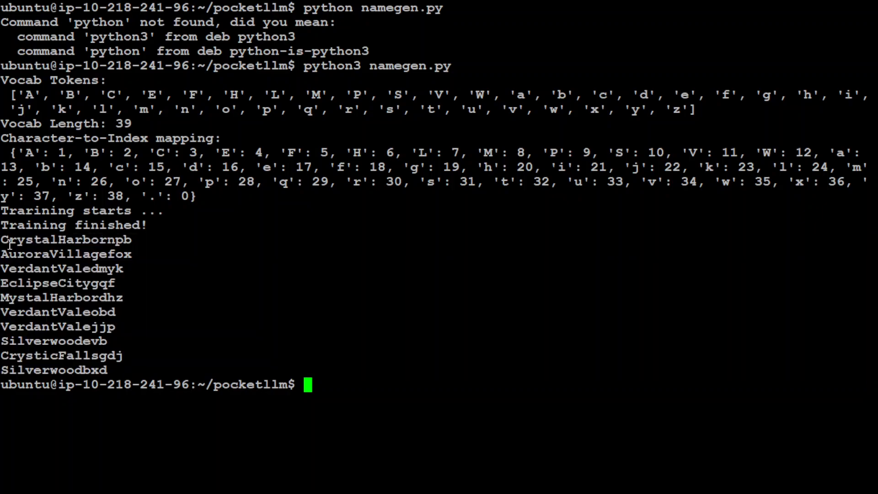
left_click_drag(2, 225, 42, 227)
left_click(31, 248)
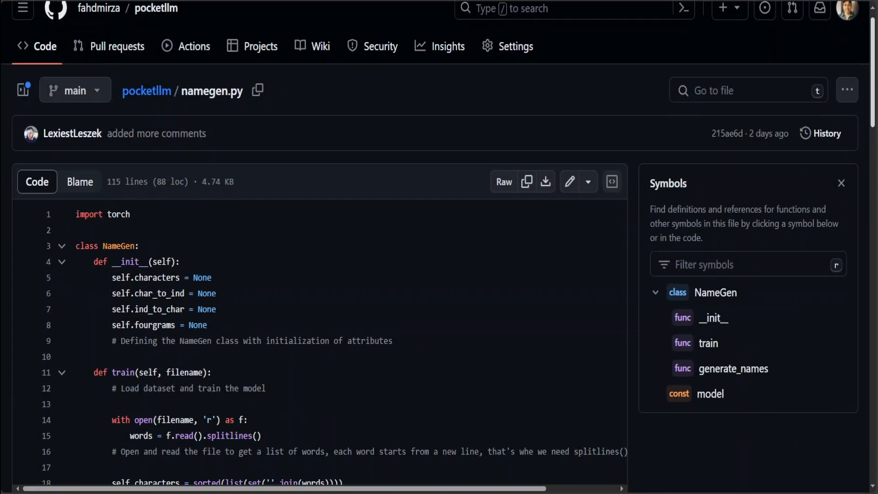
scroll(440, 274, "down", 5)
scroll(439, 275, "up", 2)
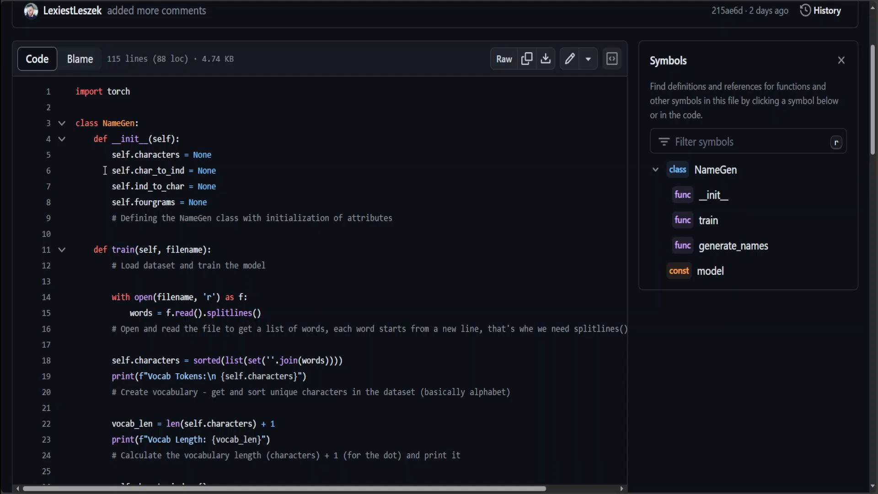
Step: Highlight the import torch line, the constructor's attributes and the train method header
left_click_drag(76, 92, 131, 92)
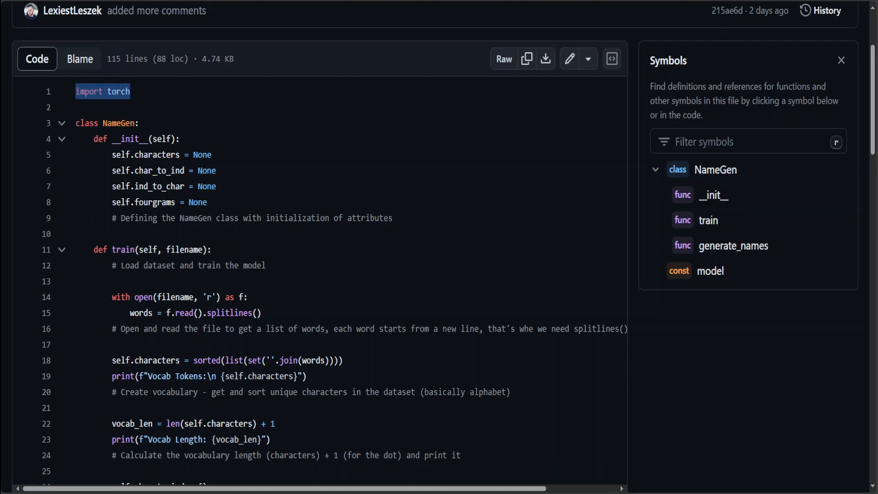
left_click_drag(94, 140, 208, 203)
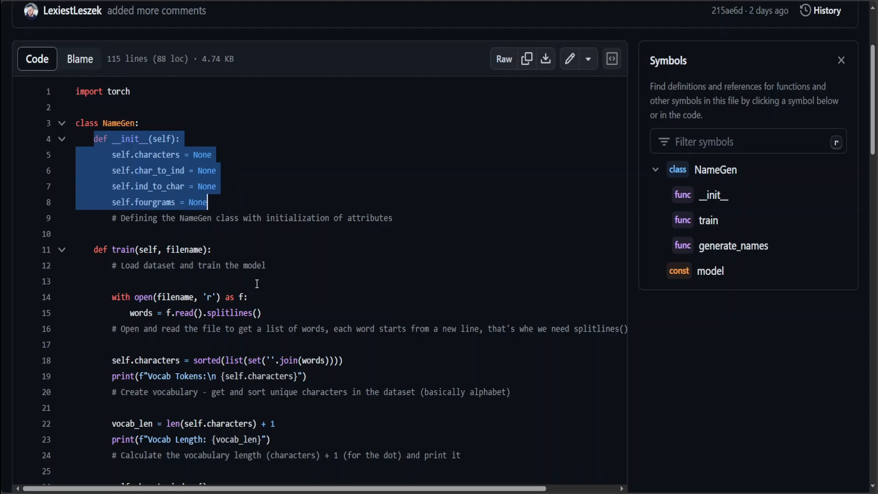
left_click(98, 252)
triple_click(98, 252)
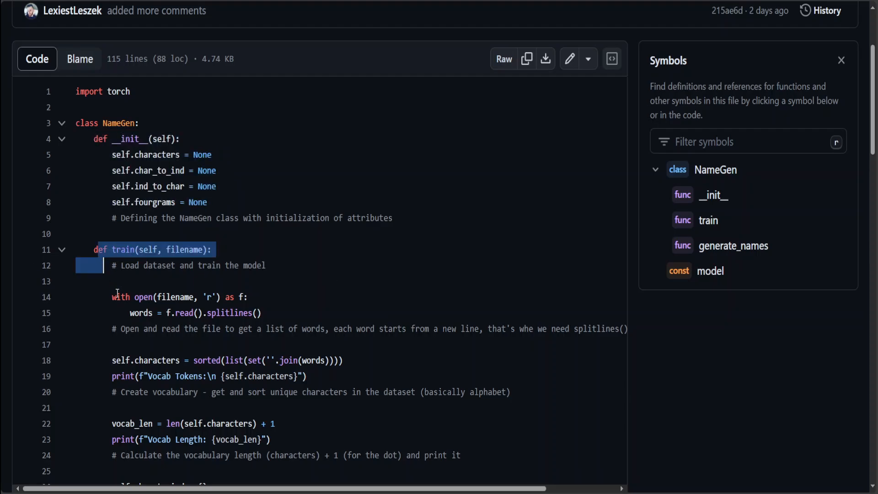
Step: Show references to open, close the Symbols panel and highlight the file-reading lines
left_click(138, 297)
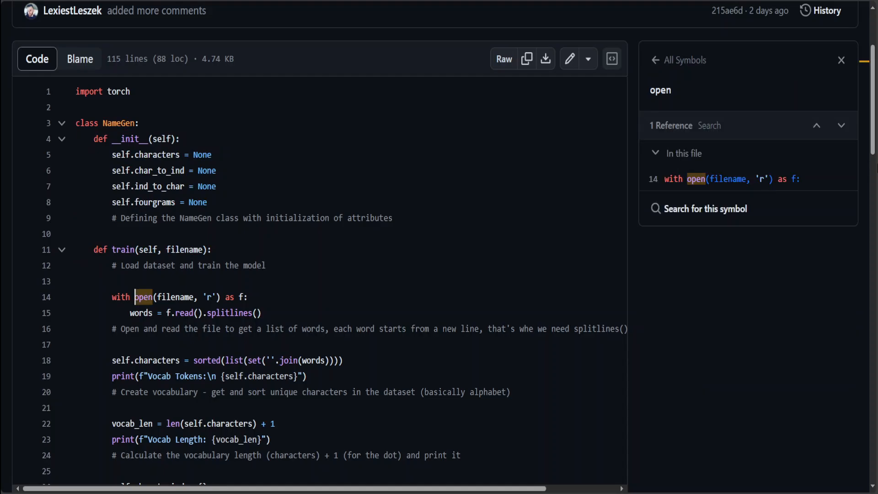
left_click(841, 60)
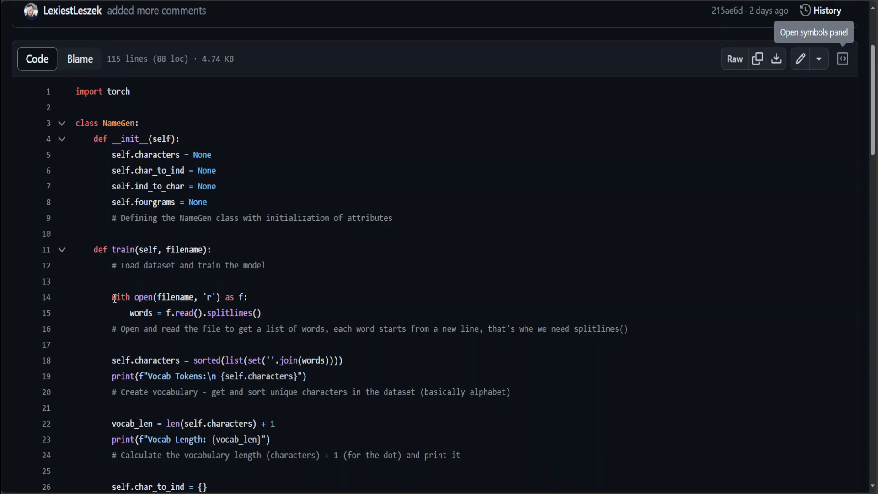
left_click_drag(114, 297, 262, 313)
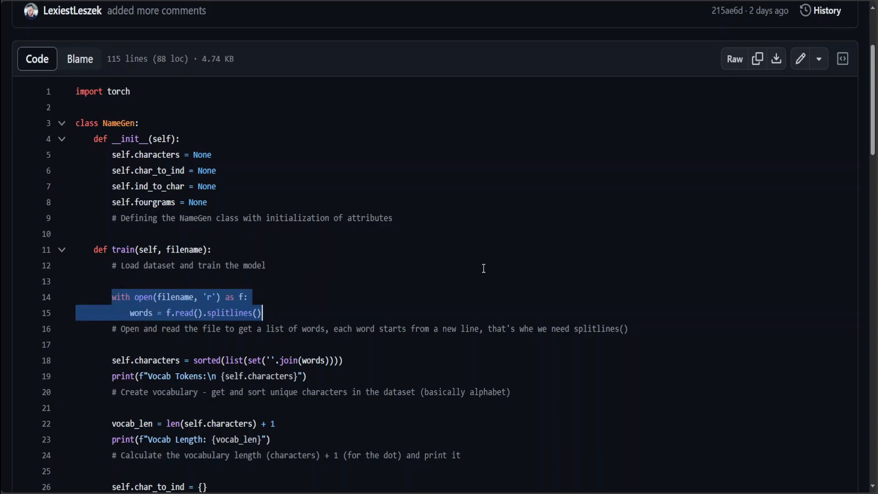
left_click_drag(875, 103, 875, 178)
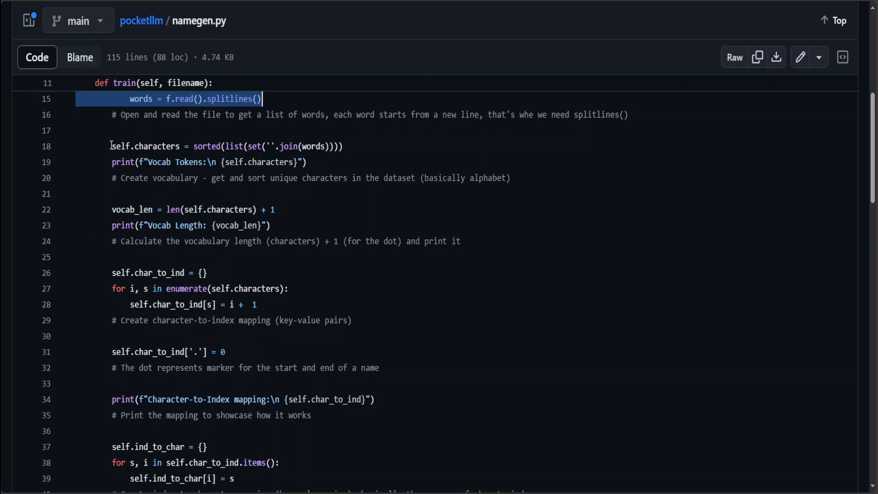
left_click_drag(112, 146, 326, 159)
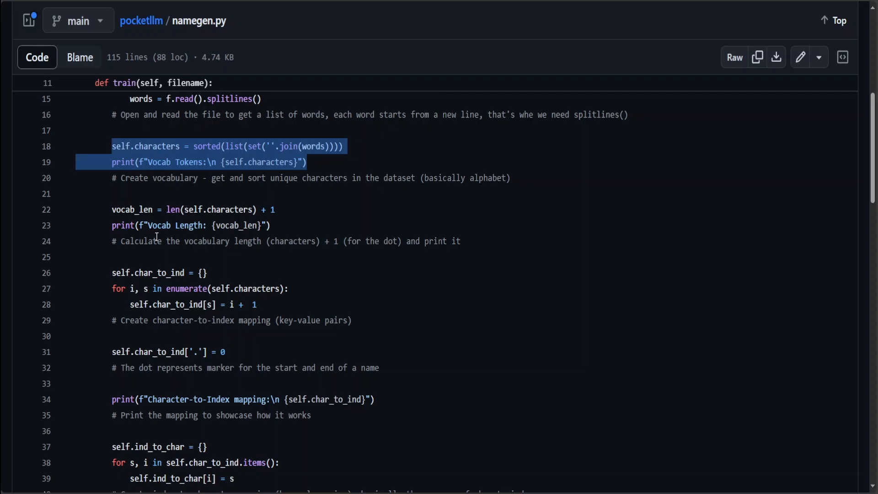
left_click(168, 146)
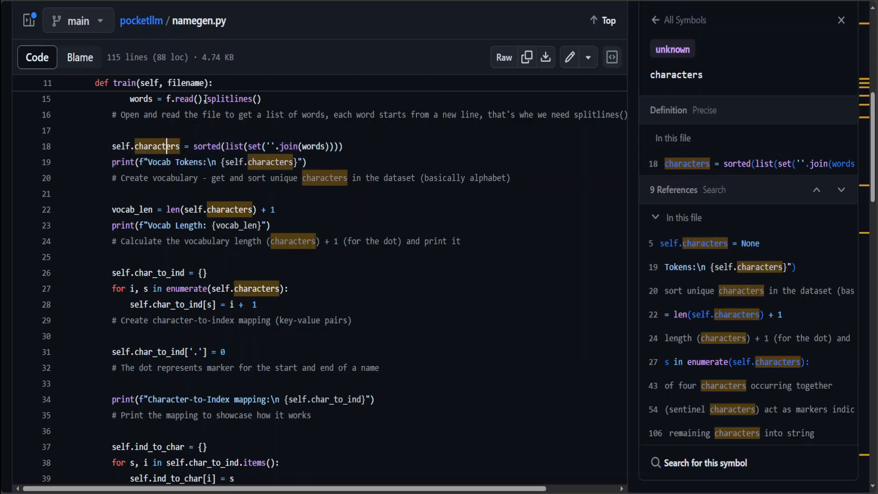
left_click(838, 20)
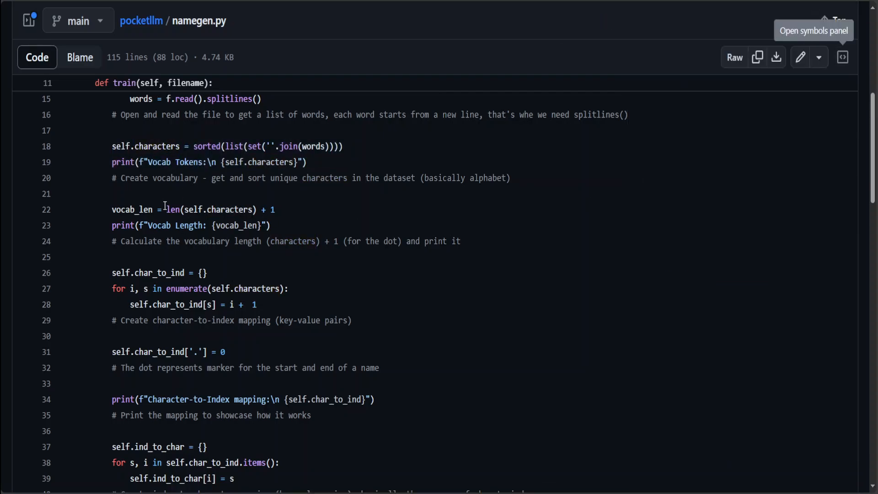
mouse_move(112, 209)
left_mouse_down()
mouse_move(227, 210)
mouse_move(274, 225)
left_mouse_up()
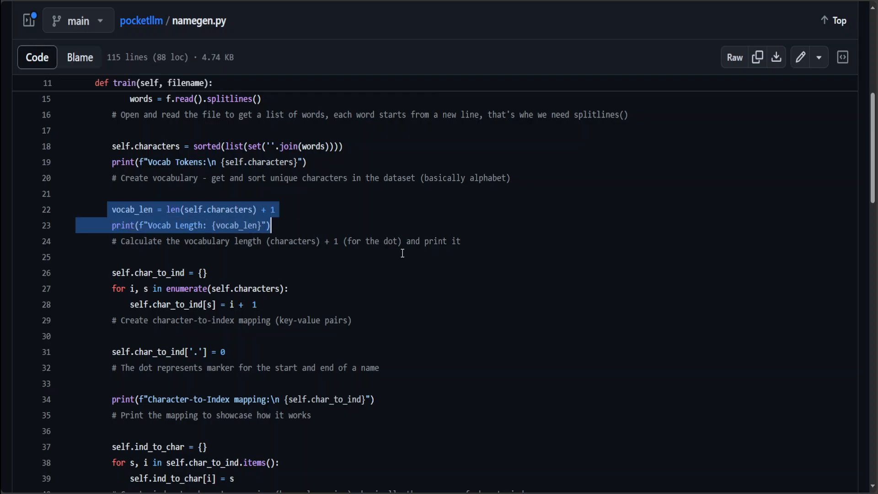
scroll(239, 213, "down", 2)
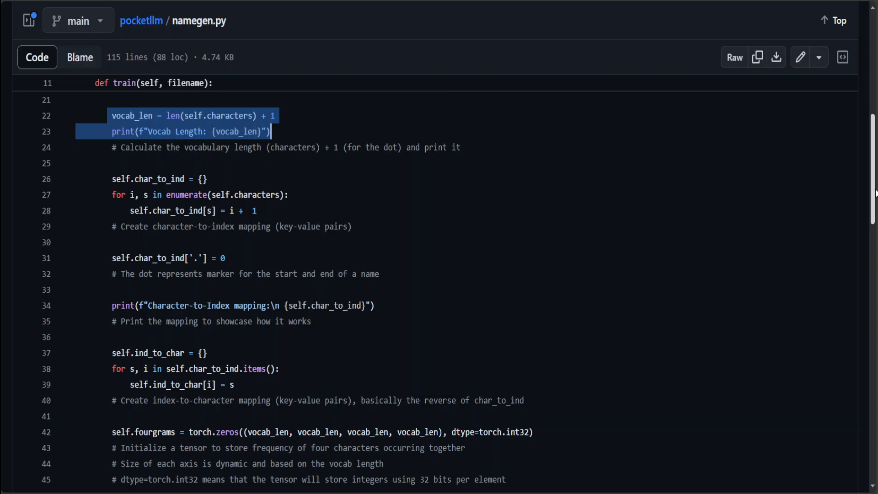
scroll(239, 213, "down", 2)
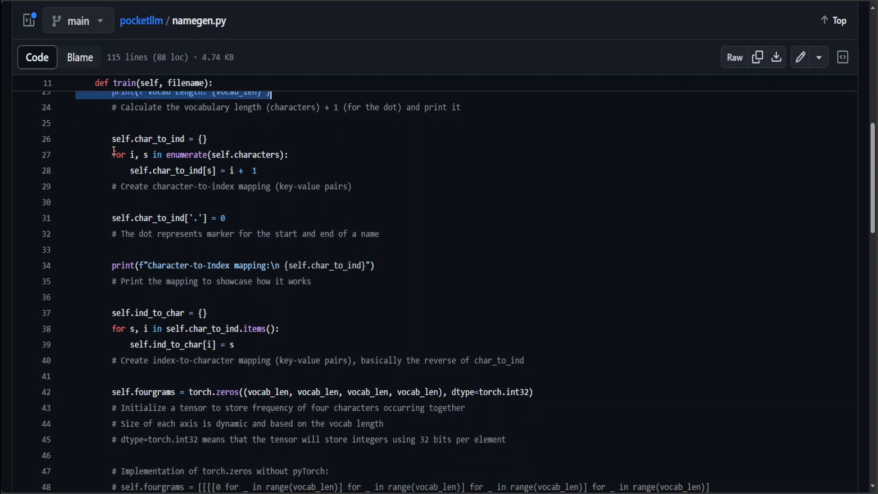
mouse_move(112, 138)
left_mouse_down()
mouse_move(164, 159)
mouse_move(336, 184)
left_mouse_up()
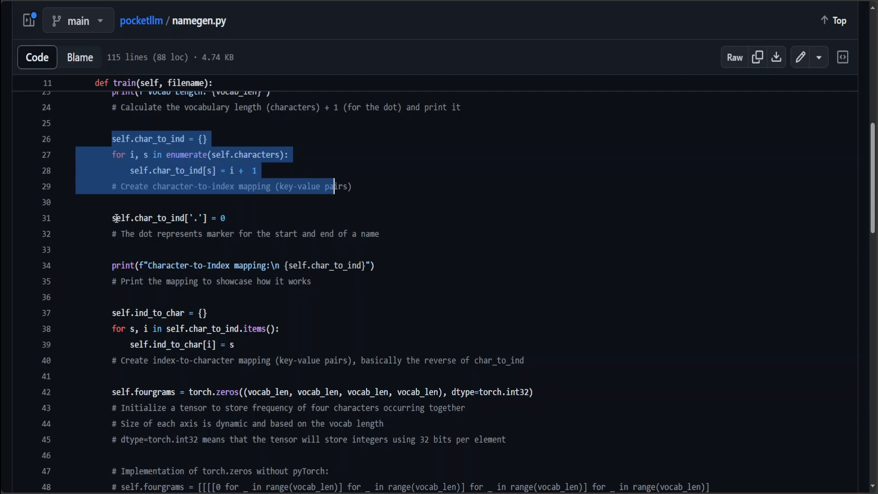
mouse_move(115, 218)
left_mouse_down()
mouse_move(230, 222)
mouse_move(235, 234)
left_mouse_up()
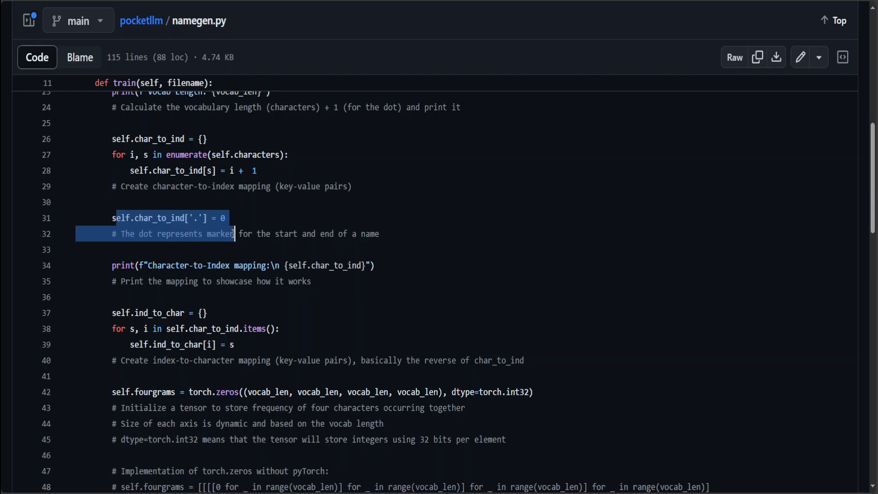
left_click_drag(876, 209, 875, 237)
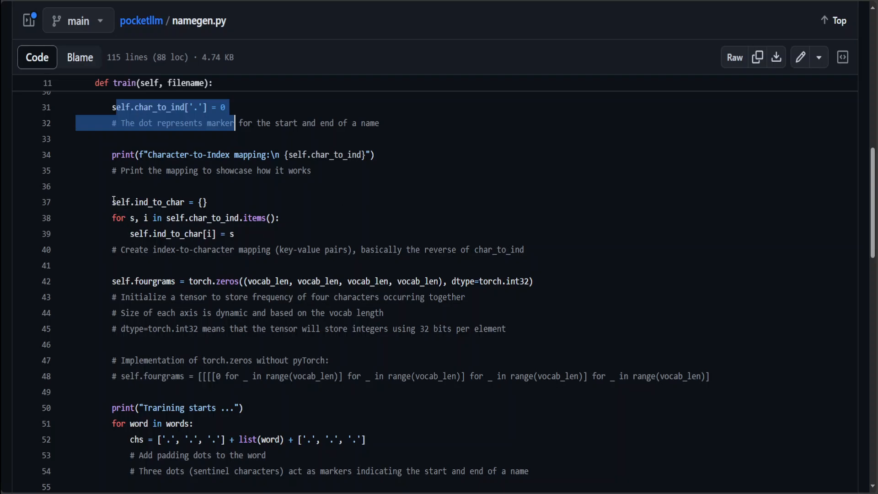
left_click_drag(113, 202, 235, 234)
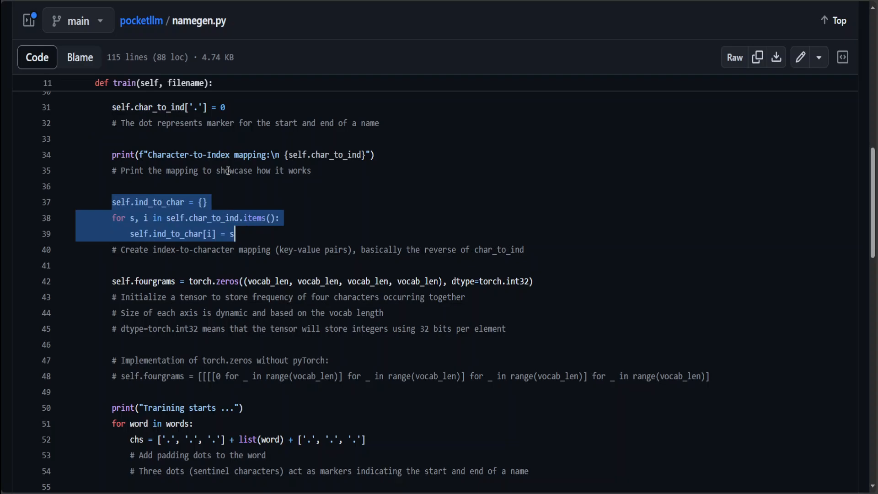
left_click_drag(112, 282, 353, 283)
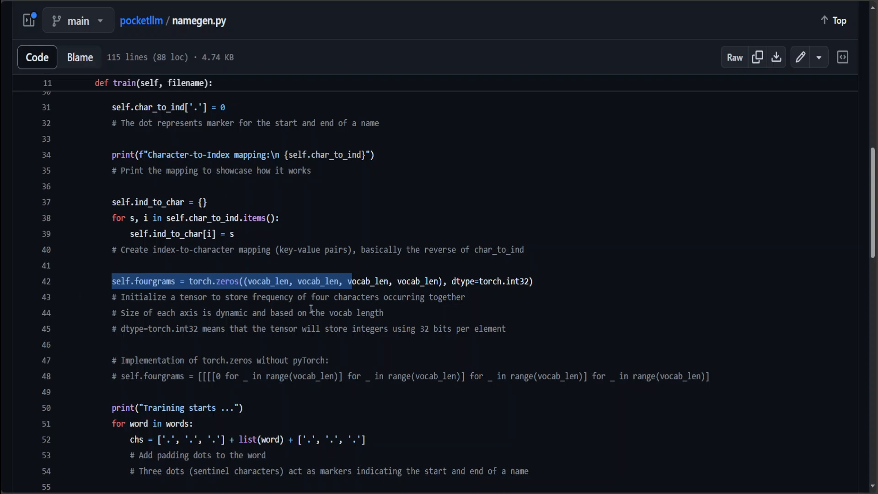
left_click_drag(873, 210, 875, 259)
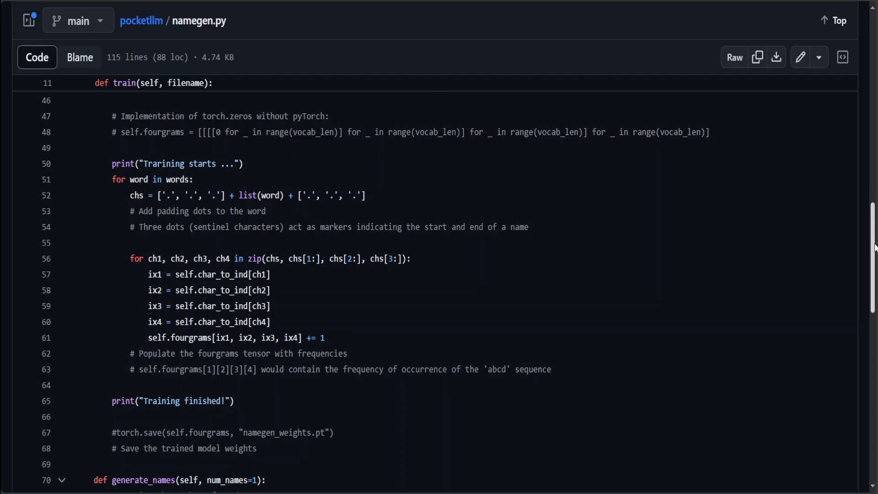
left_click_drag(875, 248, 874, 329)
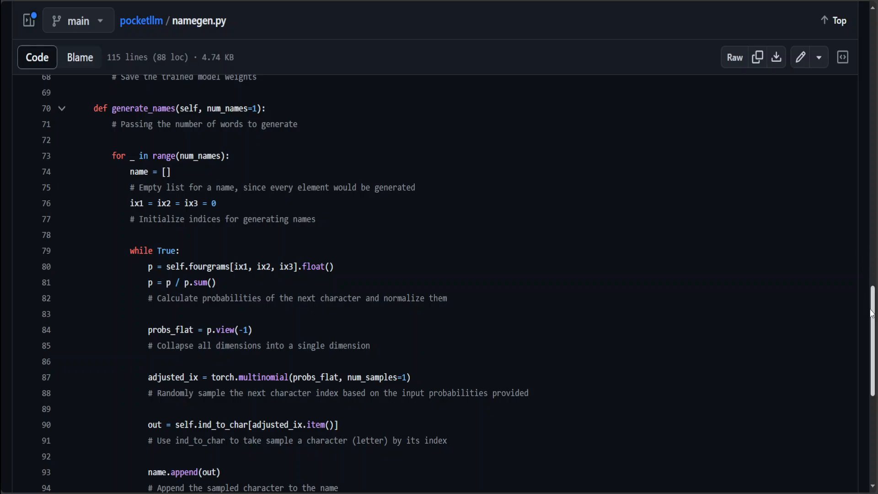
left_click_drag(872, 312, 875, 385)
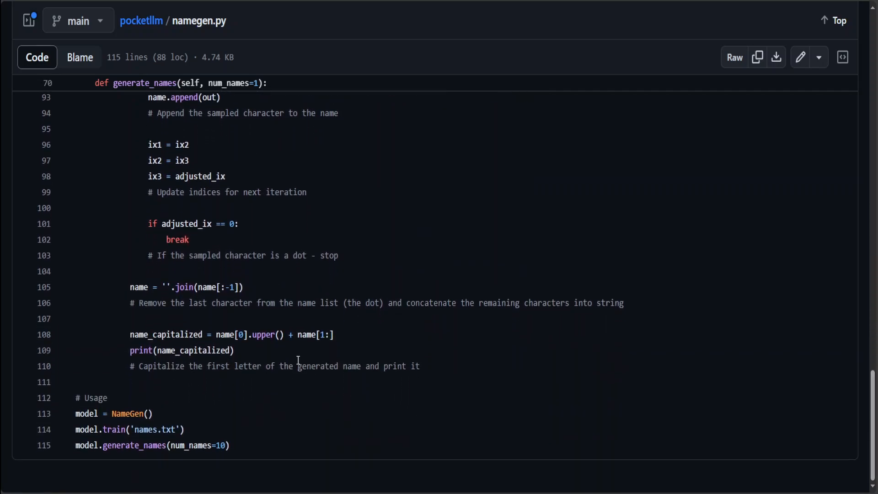